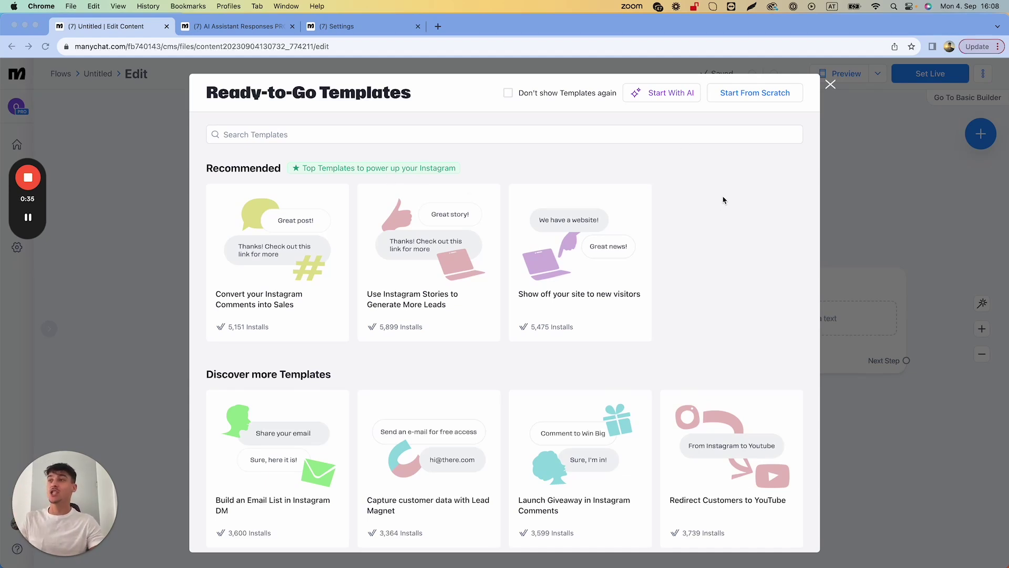
- Choose a blank canvas in the Ready-to-Go Templates dialog for the new flow
click(738, 94)
- Move the trigger and Send Message nodes closer together, then switch to the AI Assistant Responses PROD copy flow
drag(506, 300, 383, 263)
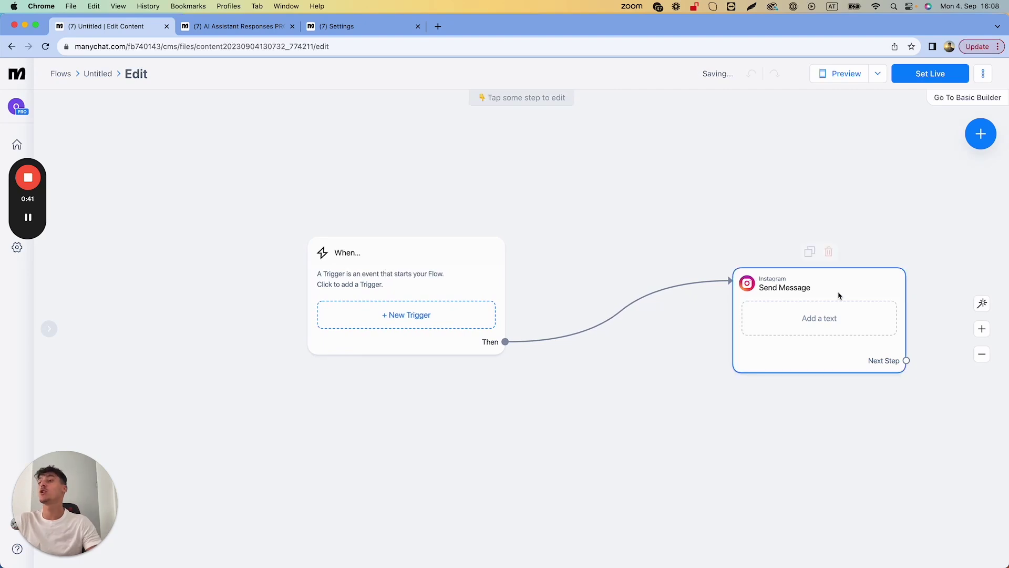
drag(838, 292, 740, 267)
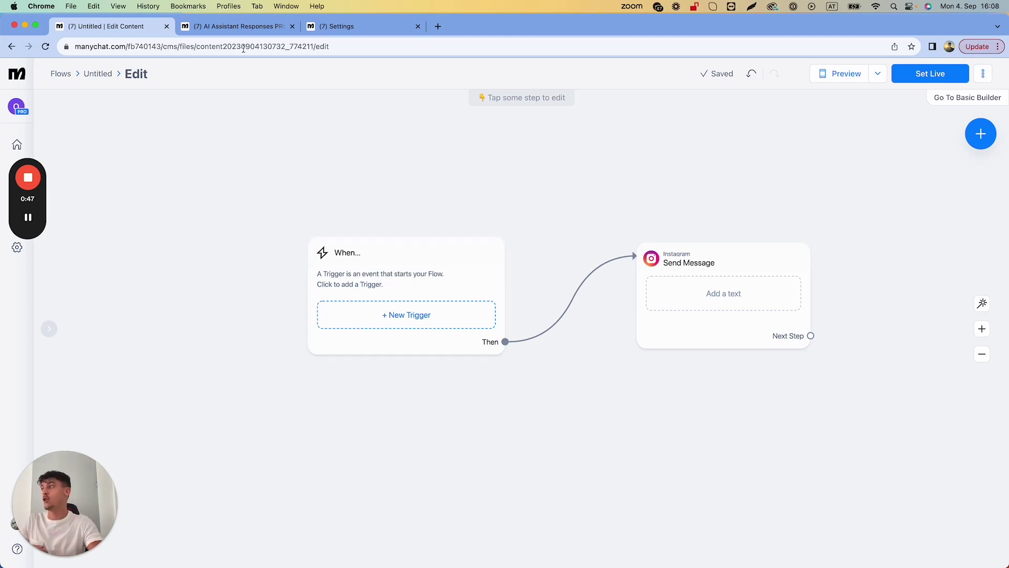
click(239, 27)
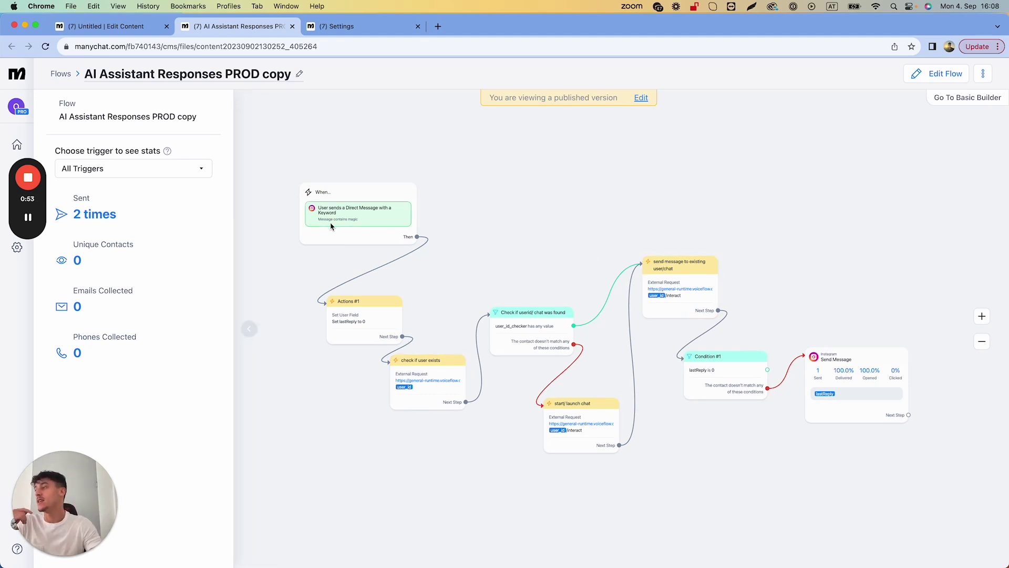
scroll(339, 225, up, 2)
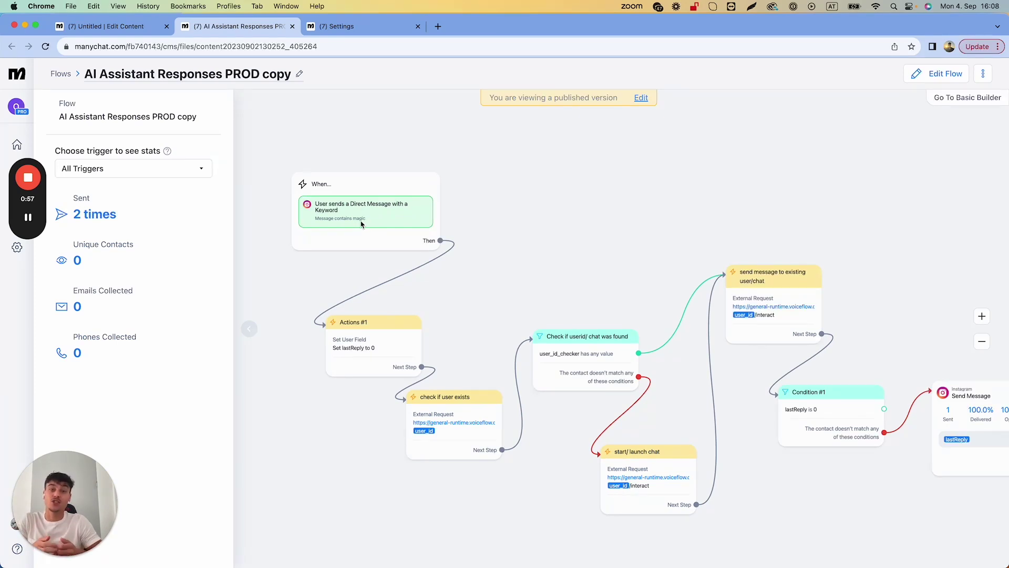
- Open the copied flow for editing and confirm its DM keyword trigger uses 'message contains magic'
click(641, 98)
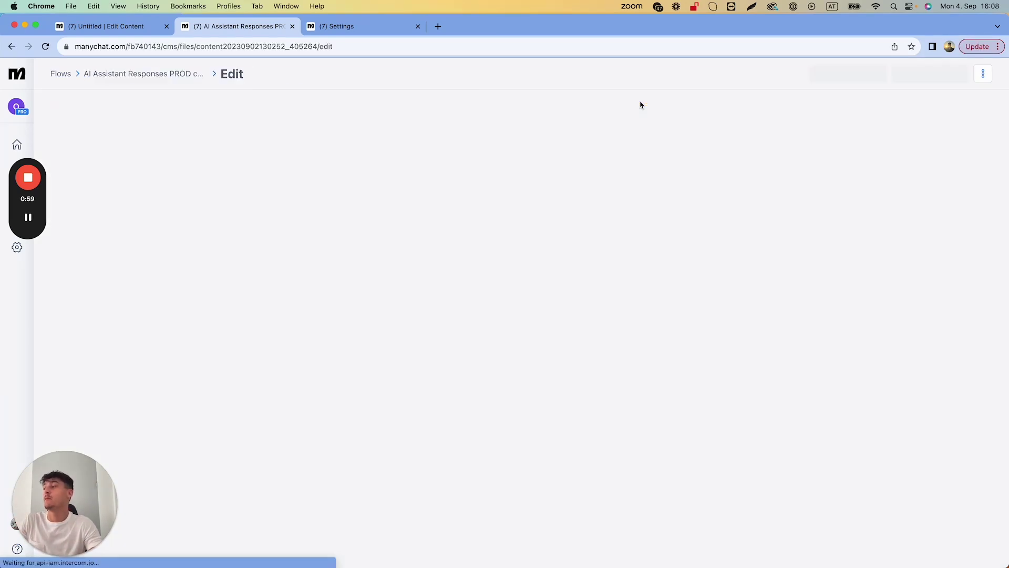
click(213, 194)
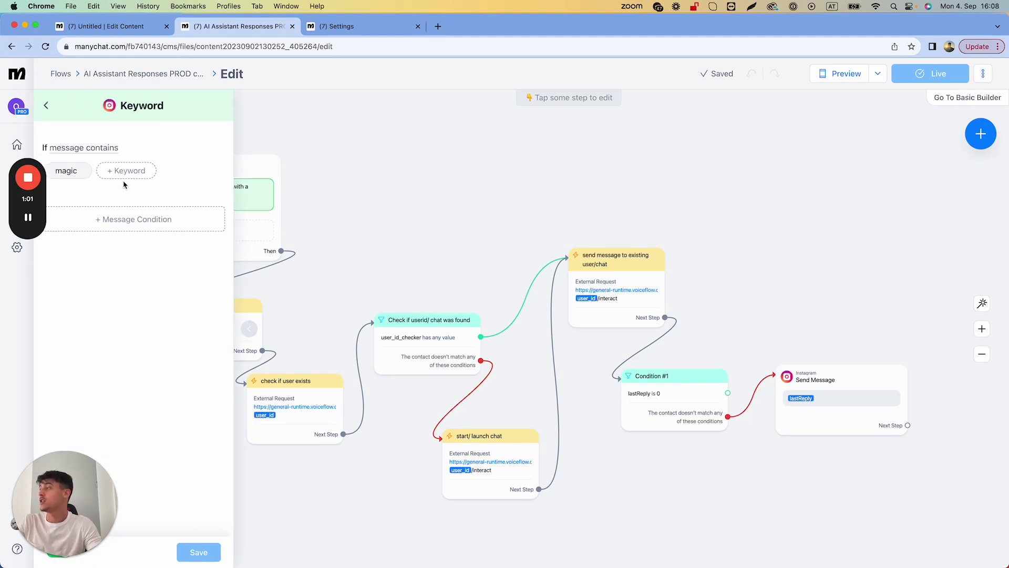
click(80, 149)
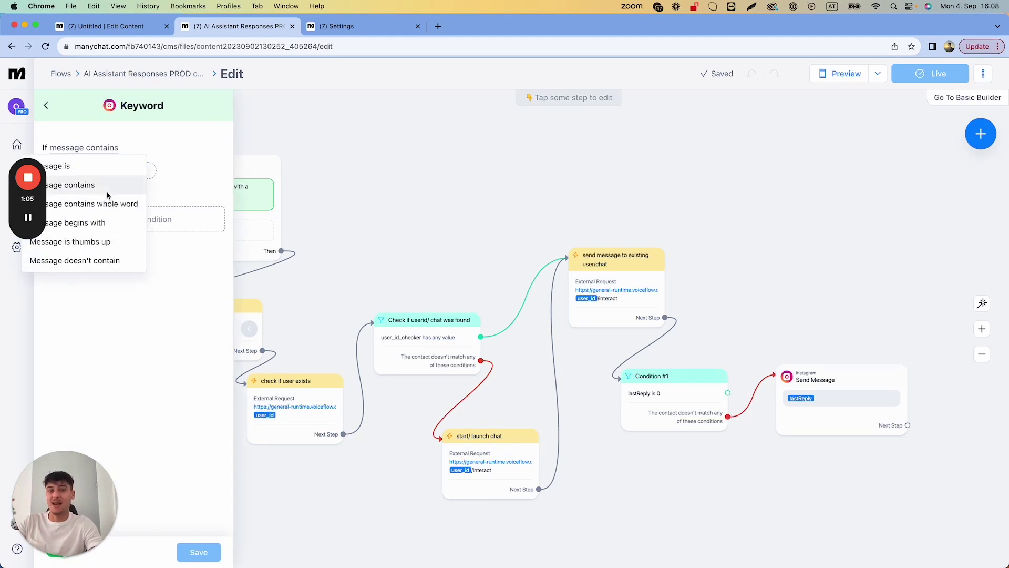
click(143, 305)
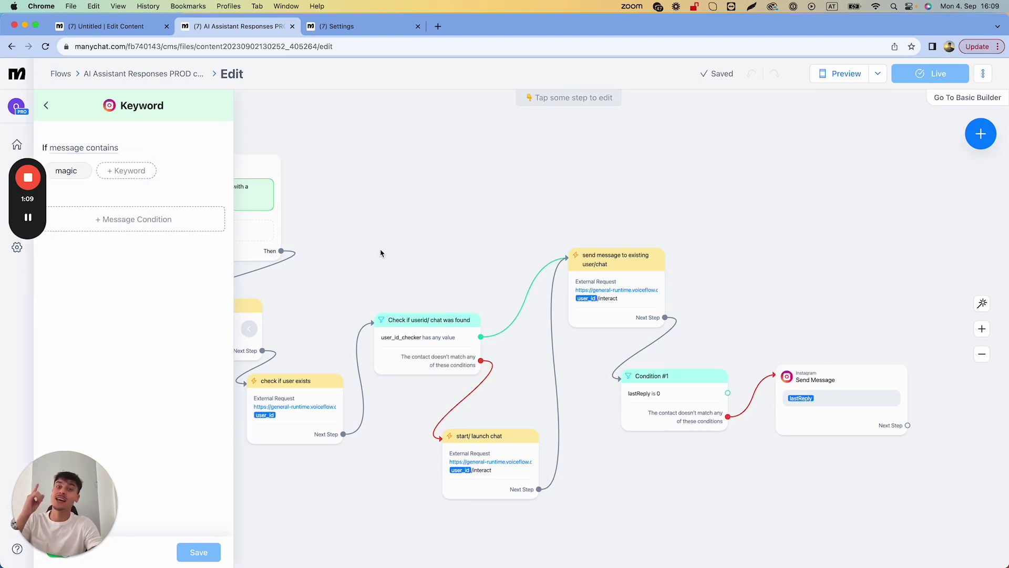
- Return to the Untitled flow and bring up its Instagram trigger choices
click(409, 235)
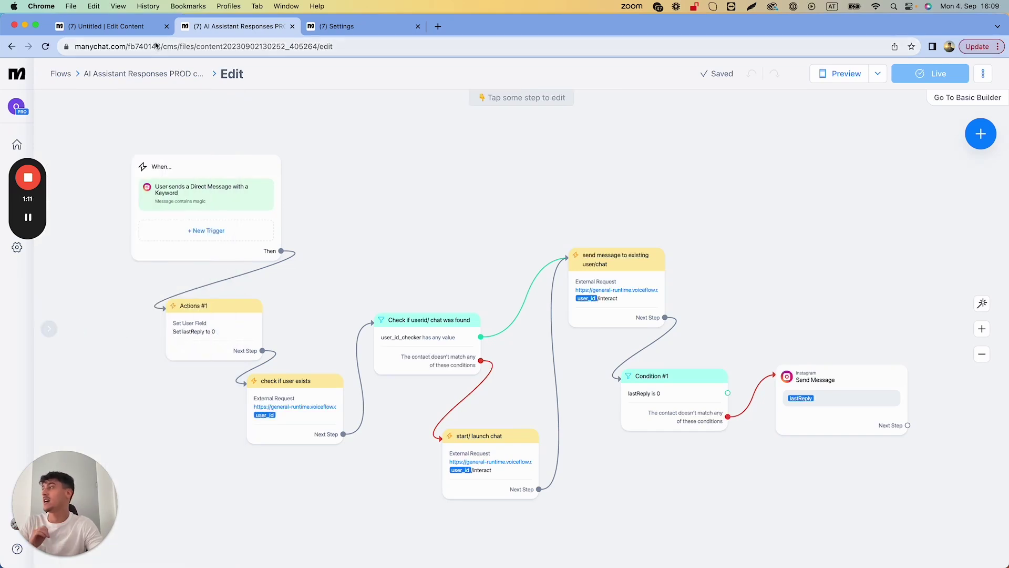
click(135, 28)
click(366, 313)
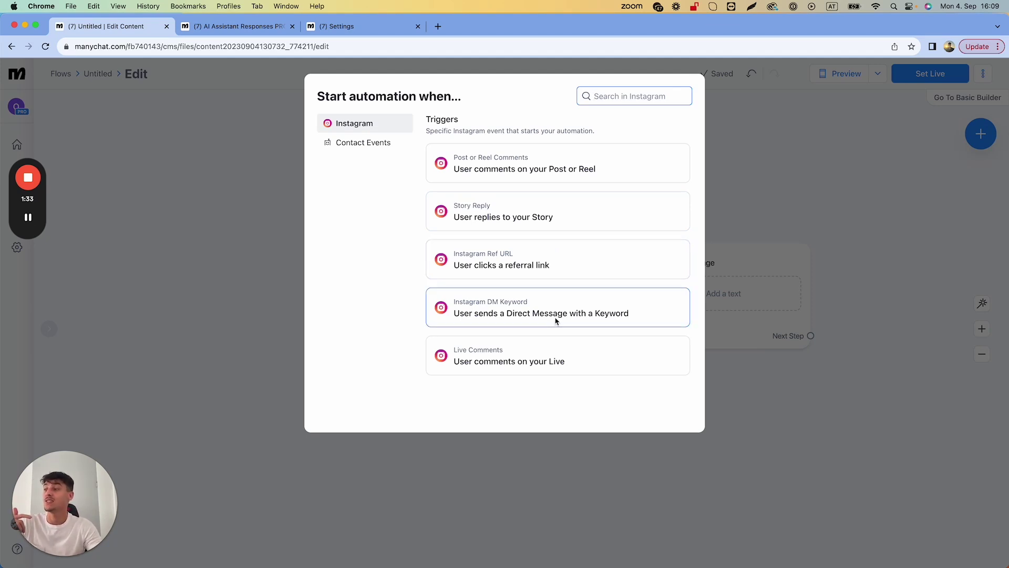
- Return to the AI Assistant Responses PROD copy flow after browsing the Instagram triggers
click(244, 26)
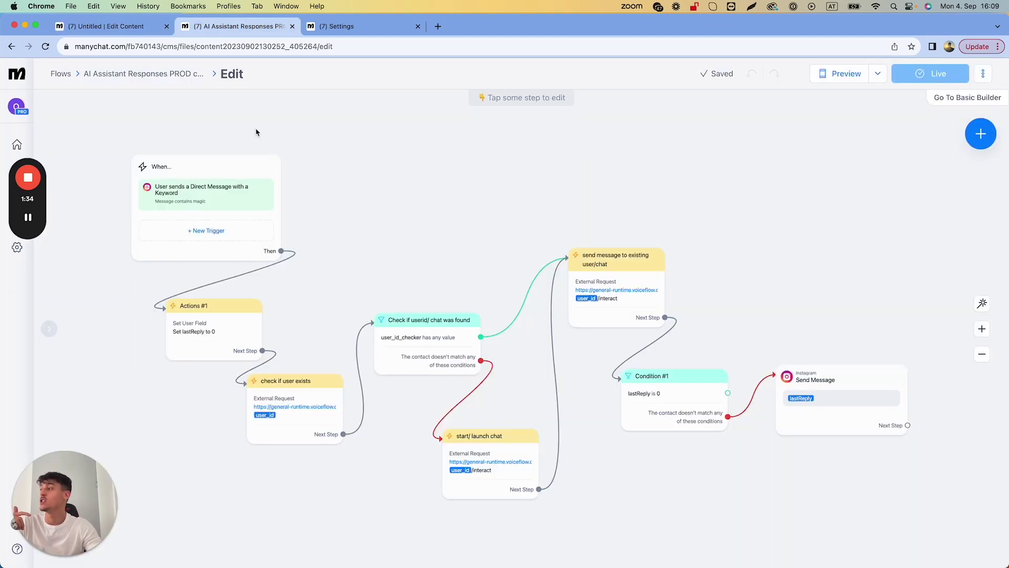
- Add 'johnson' as a second keyword beside 'magic' in the DM keyword trigger
click(185, 212)
click(122, 178)
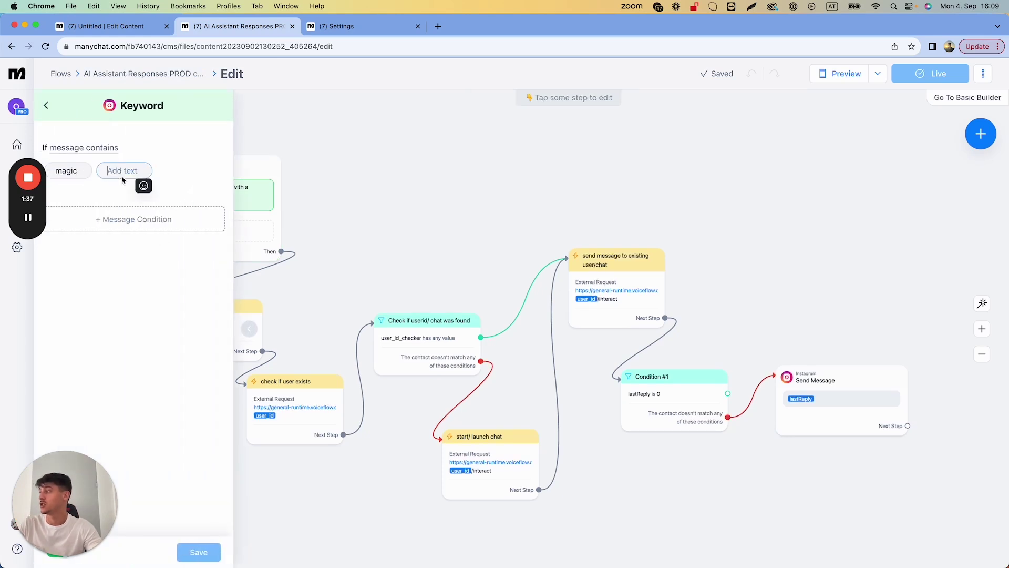
text(johnson)
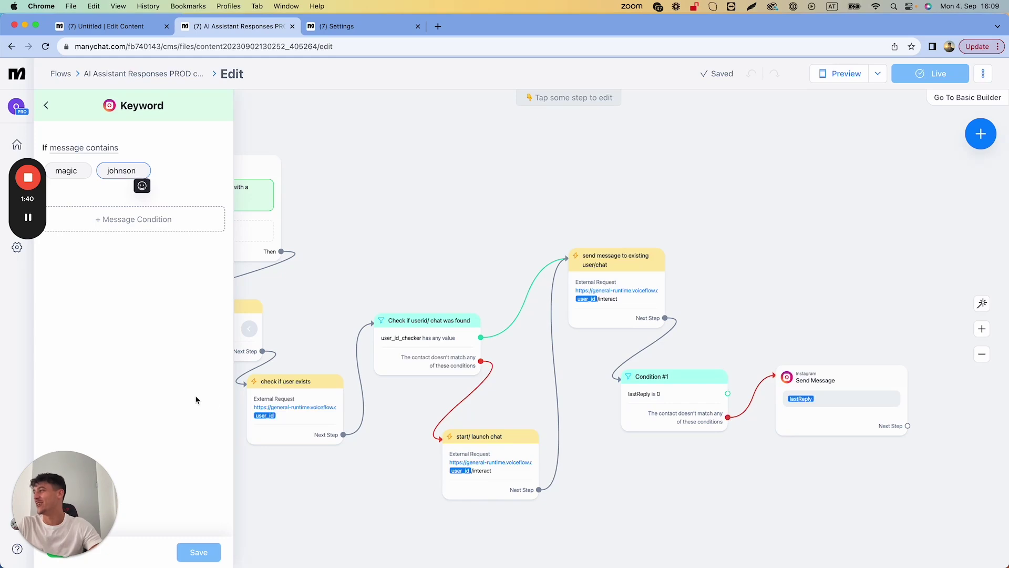
click(196, 399)
click(143, 27)
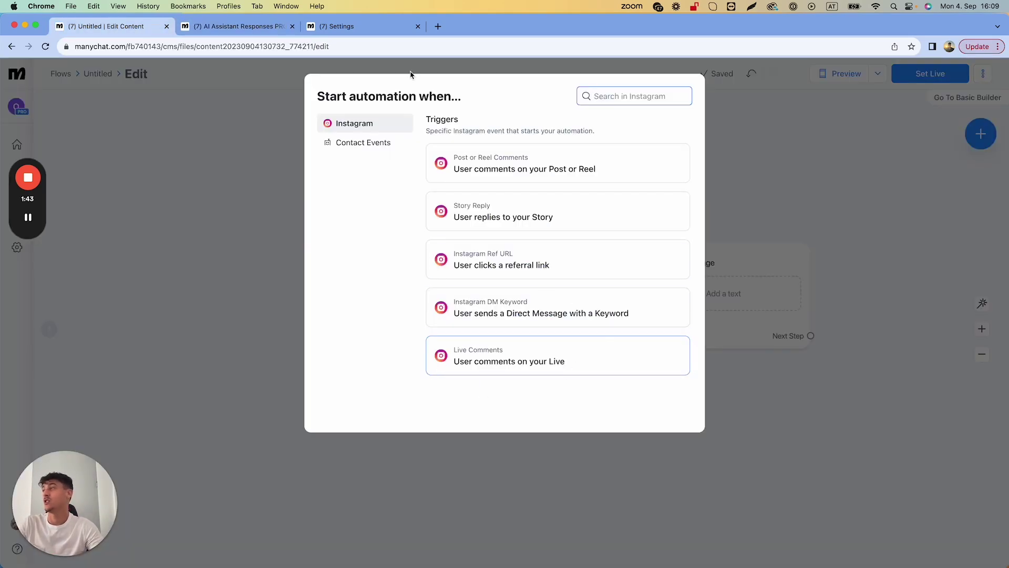
click(239, 26)
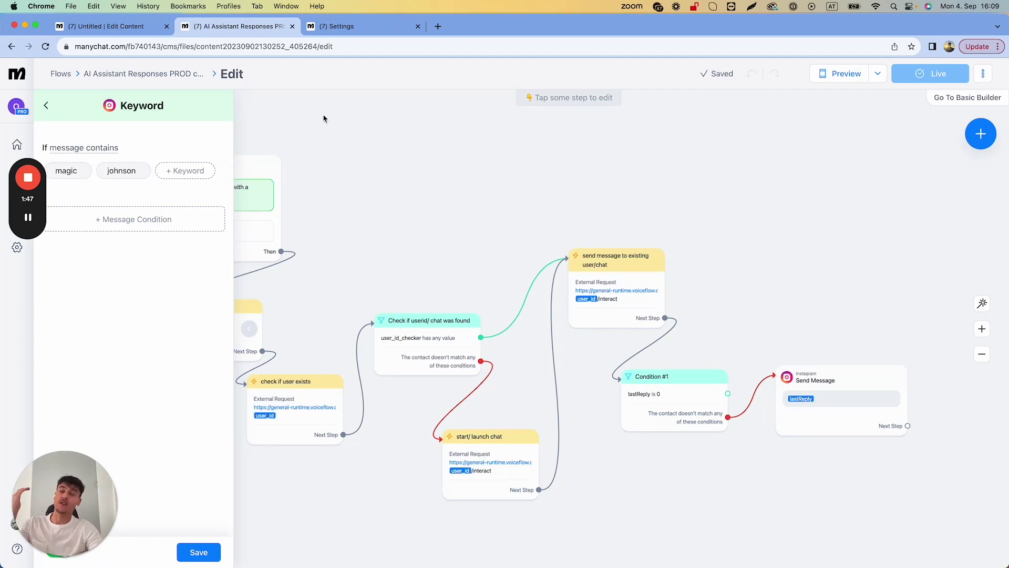
drag(343, 185, 466, 190)
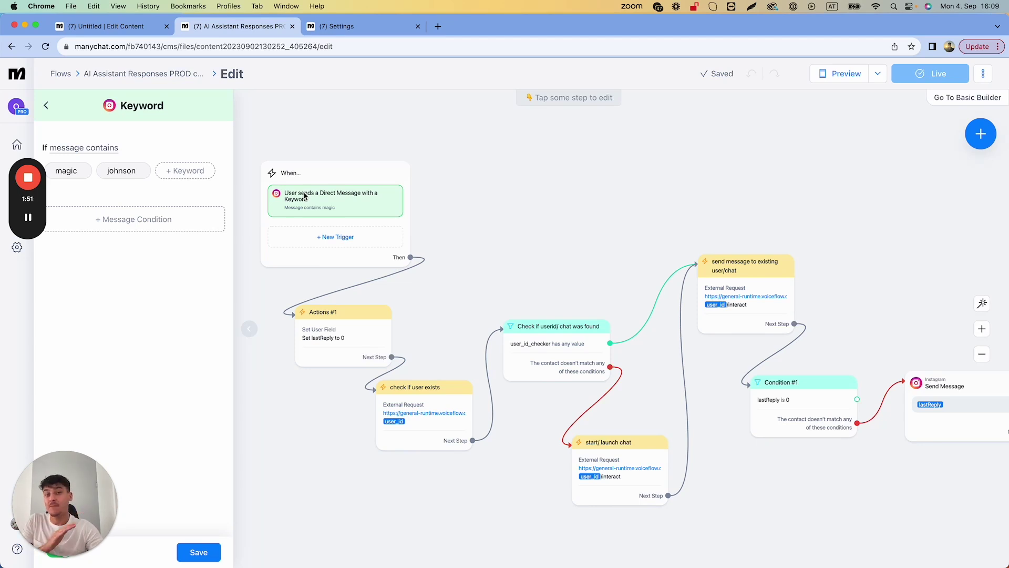
- Review the Instagram channel's Default Reply, set to AI Assistant Responses PROD, then return to the flow
click(368, 29)
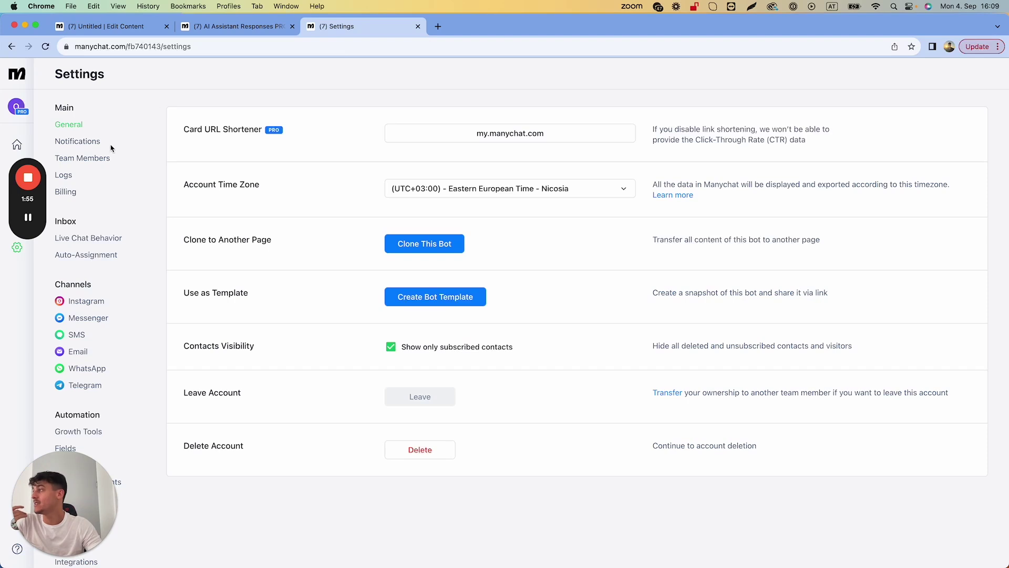
mouse_move(14, 233)
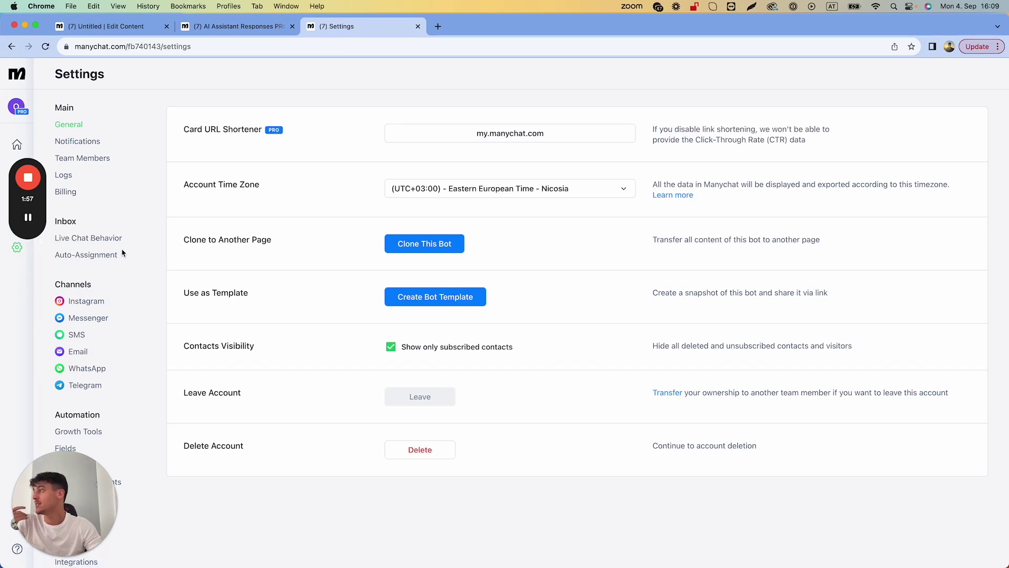
click(86, 301)
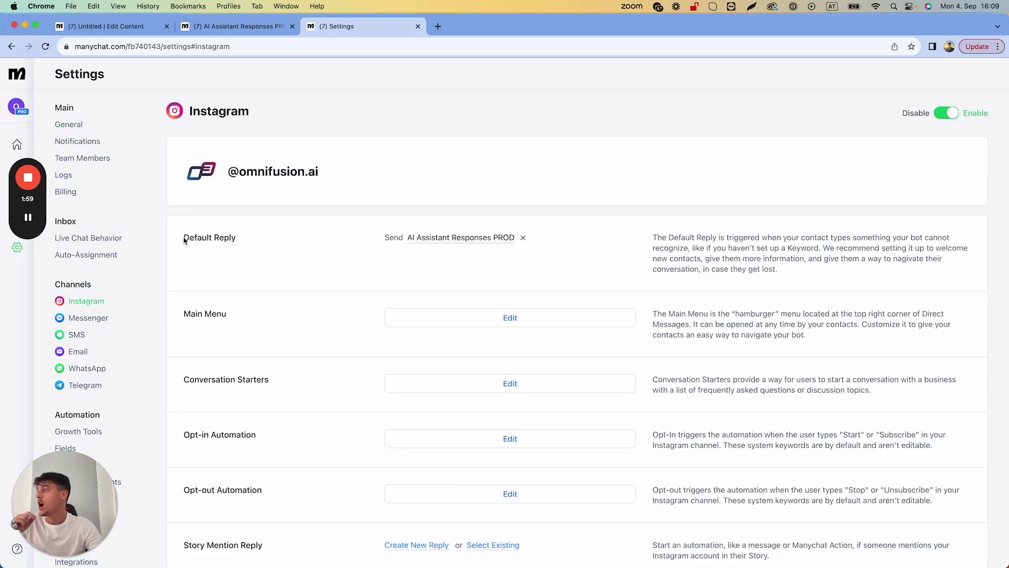
drag(185, 237, 244, 241)
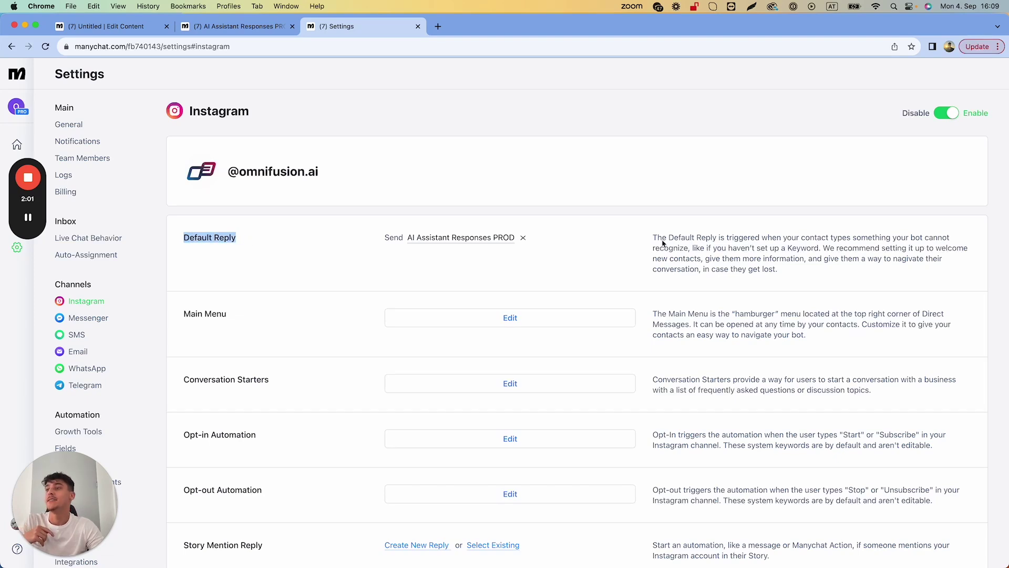
drag(652, 239, 826, 250)
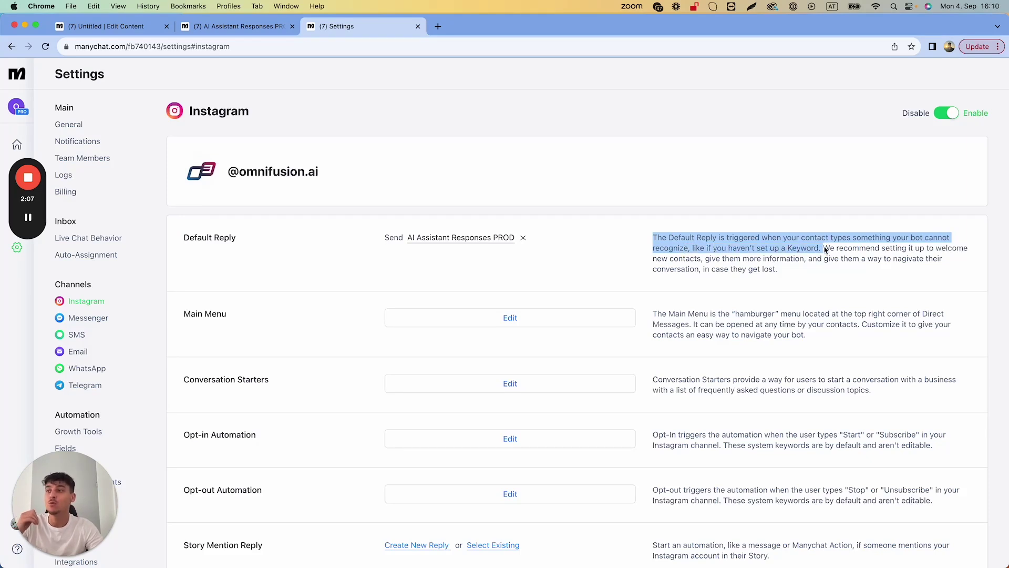
click(825, 250)
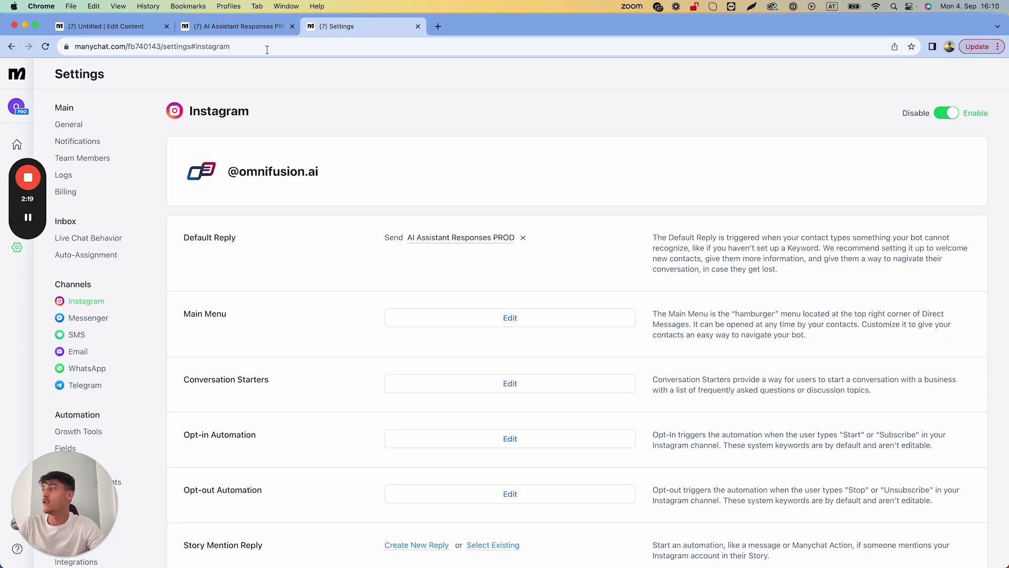
click(262, 28)
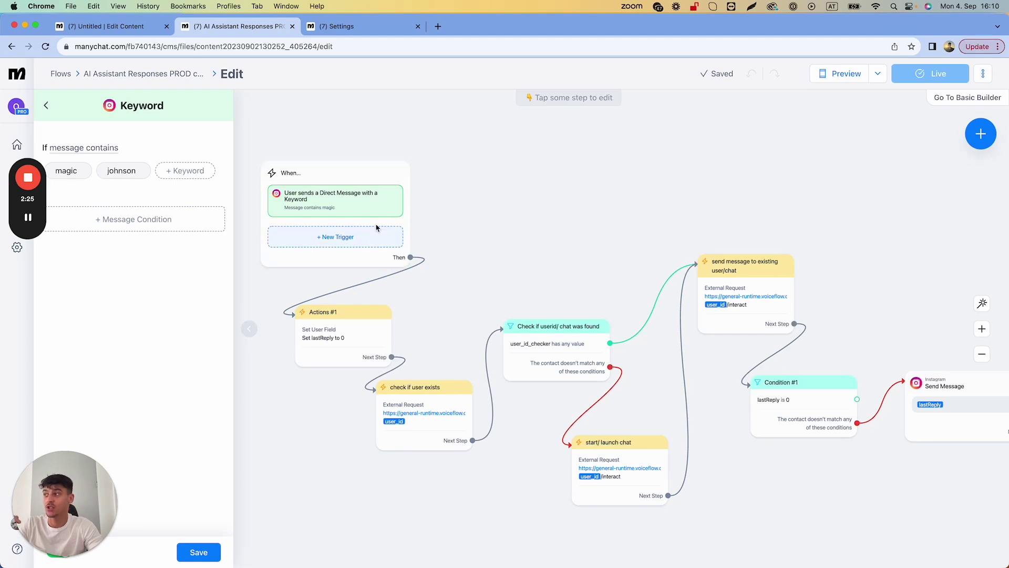
click(337, 27)
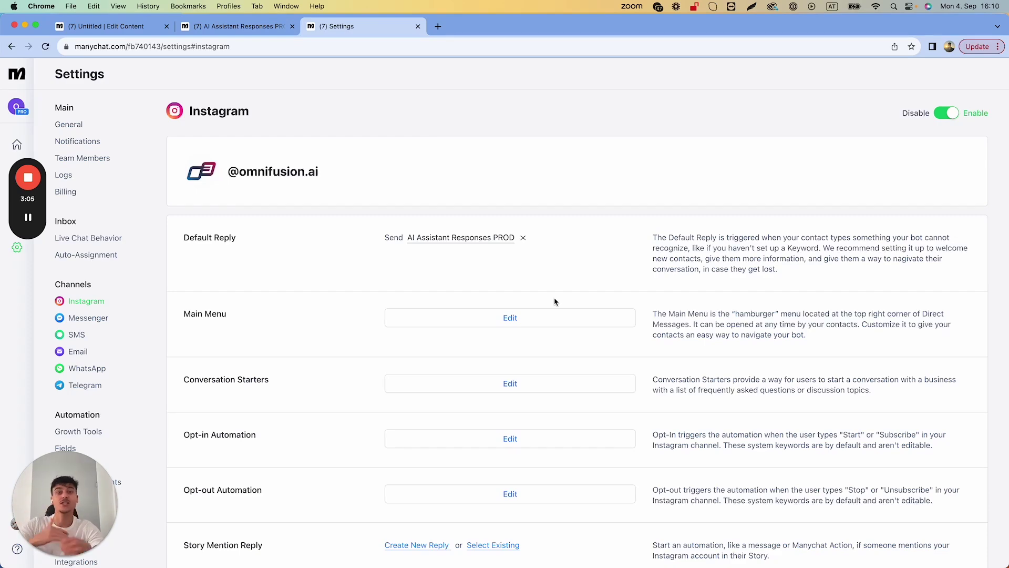
click(213, 26)
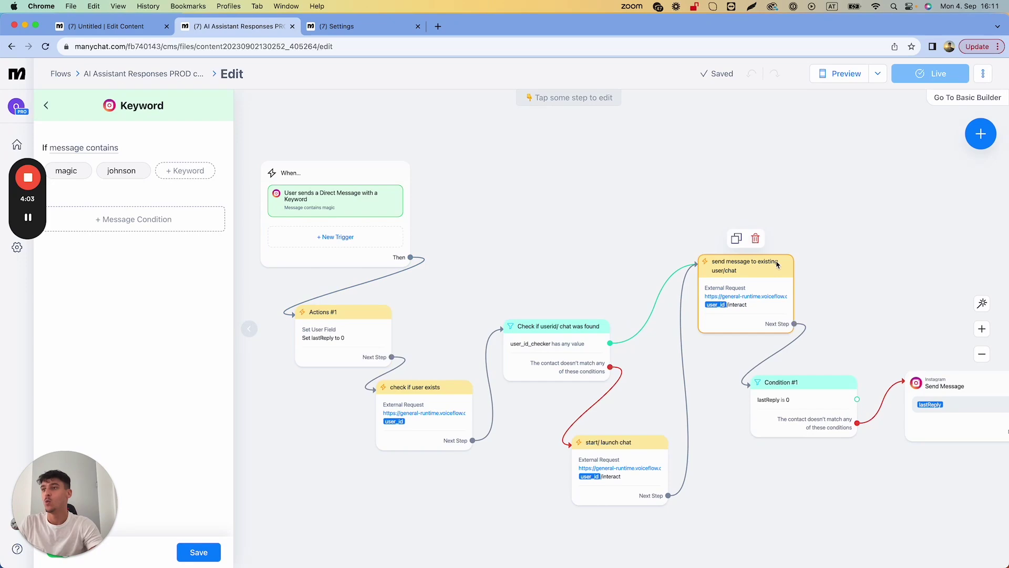
- Open the 'send message to existing user/chat' step to see its Voiceflow External Request
click(737, 288)
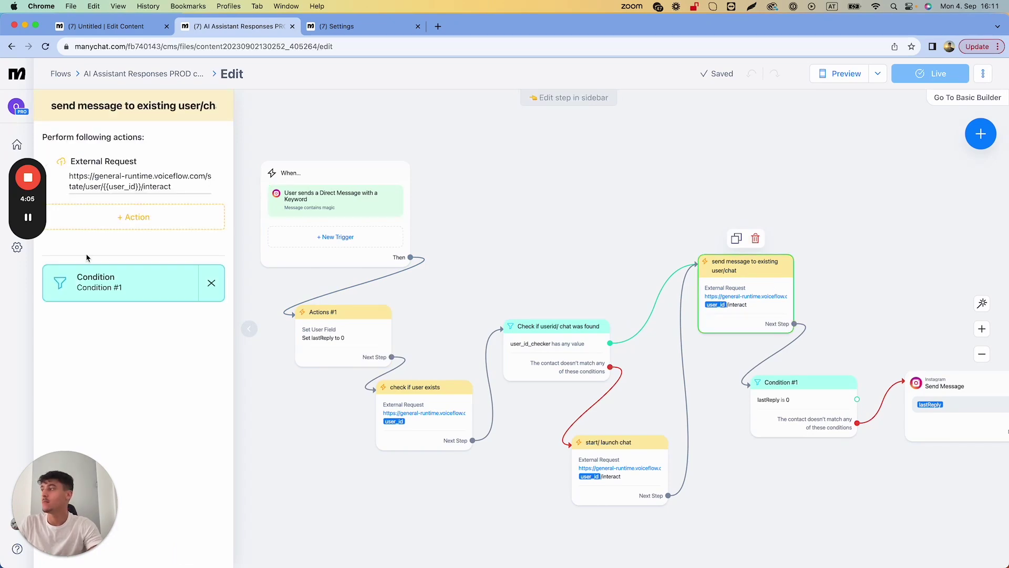
- Open the external request's Body and insert blank lines and test text 'ojijni' into the JSON
click(148, 189)
click(290, 179)
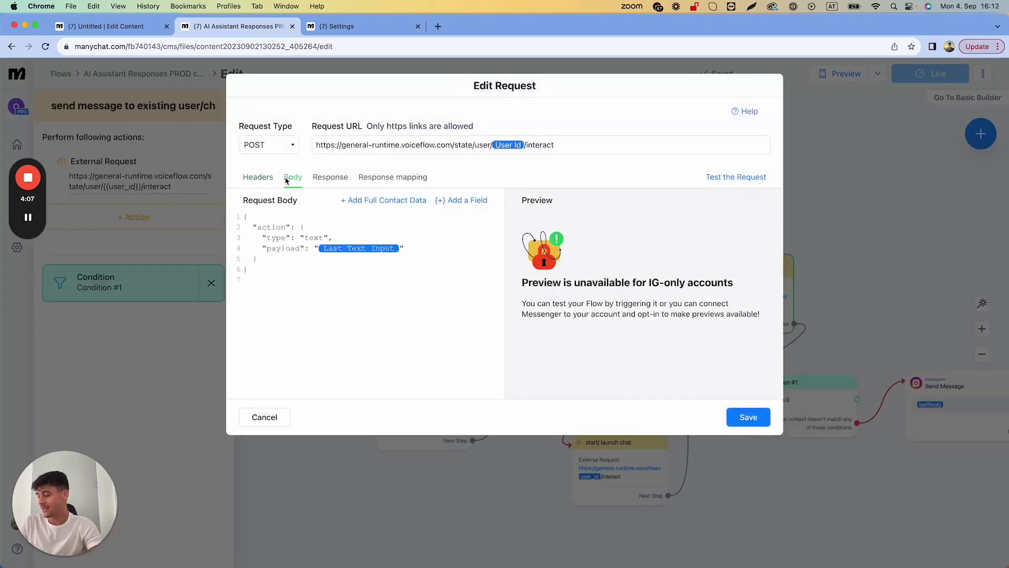
click(401, 249)
key(Return)
key(Return)
key(Return)
key(Return)
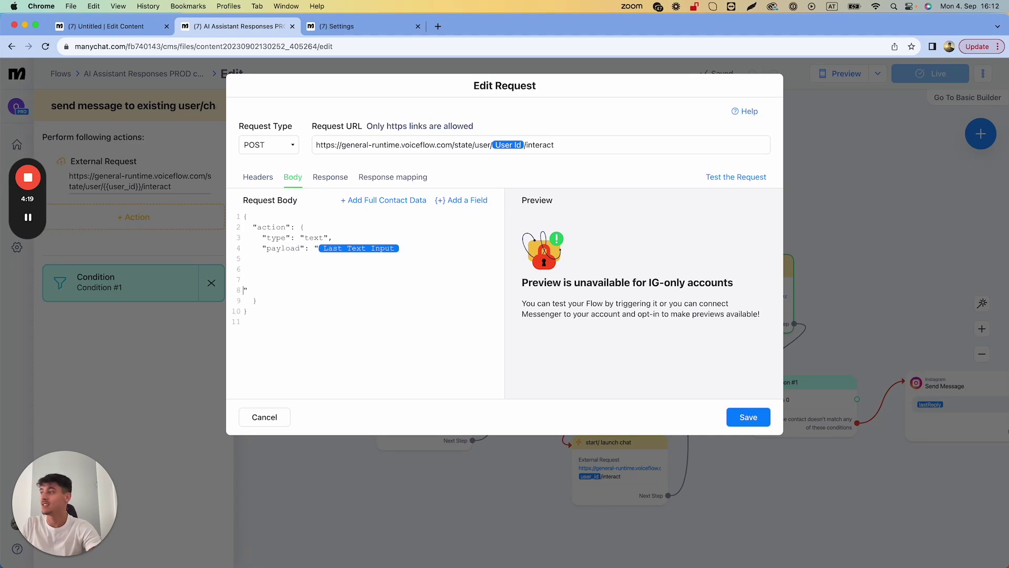
click(269, 280)
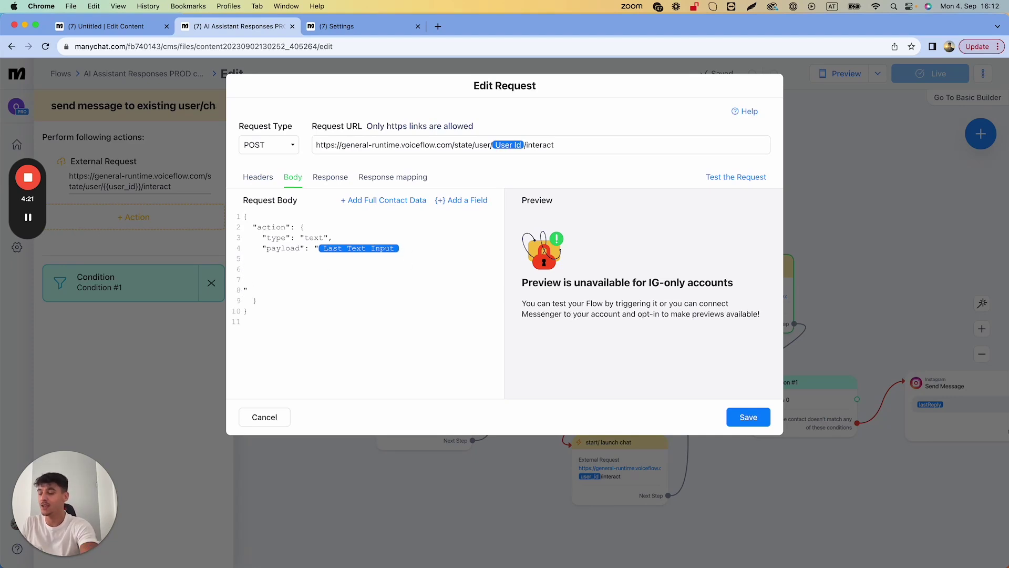
text(ojijni)
click(342, 374)
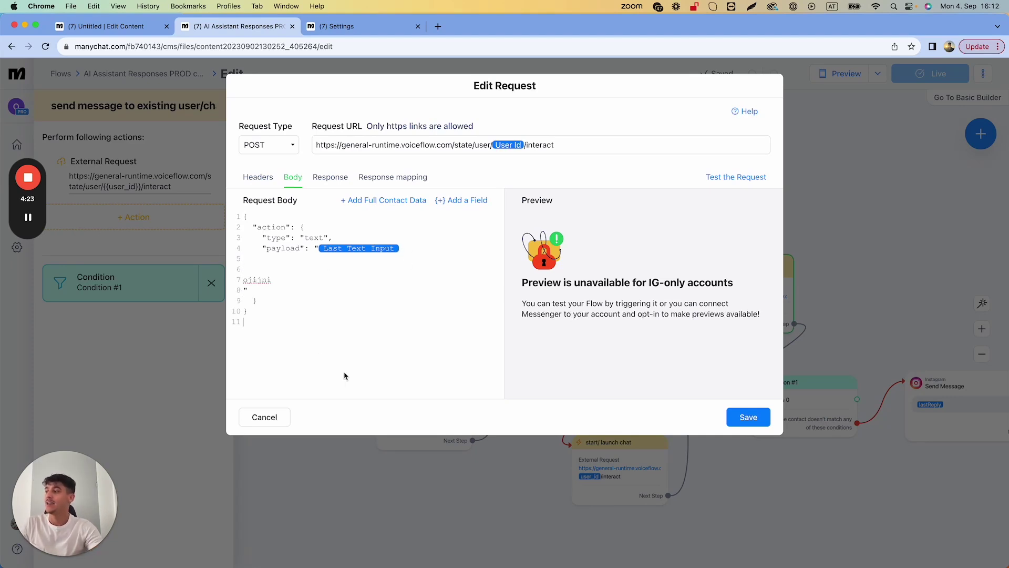
- Delete the extra lines and test text, restoring the payload as Last Text Input
click(274, 283)
drag(273, 283, 243, 259)
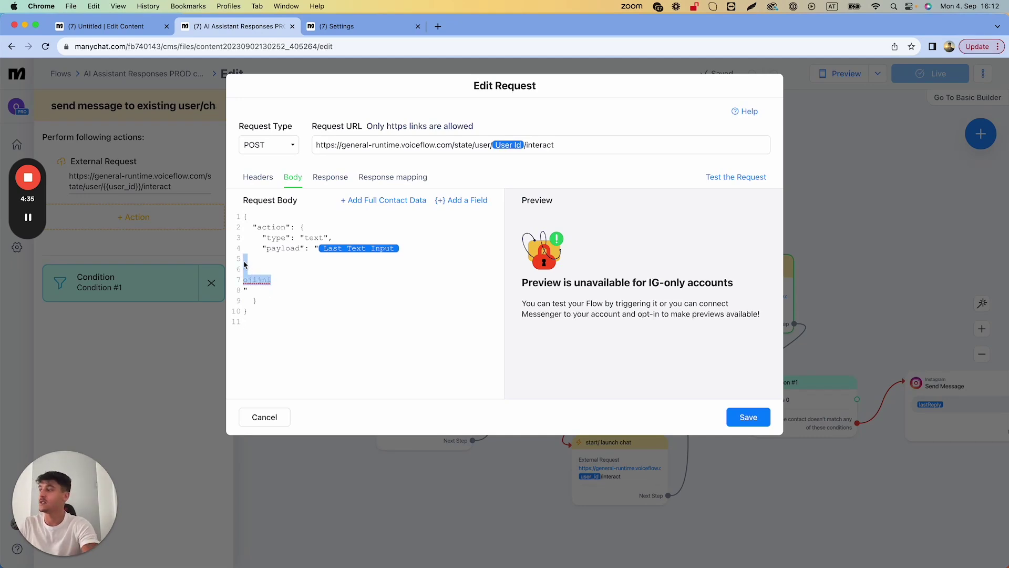
key(BackSpace)
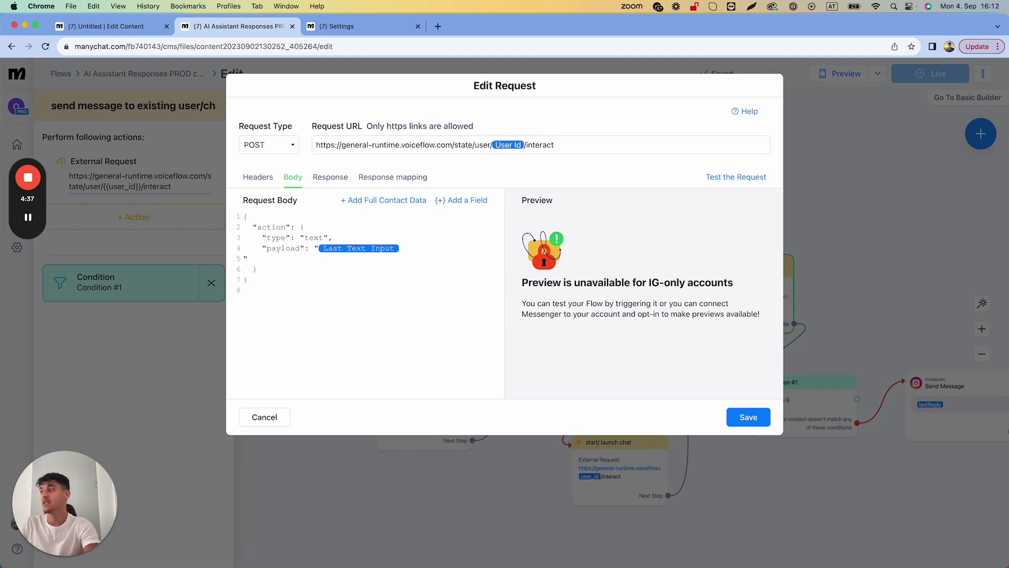
key(BackSpace)
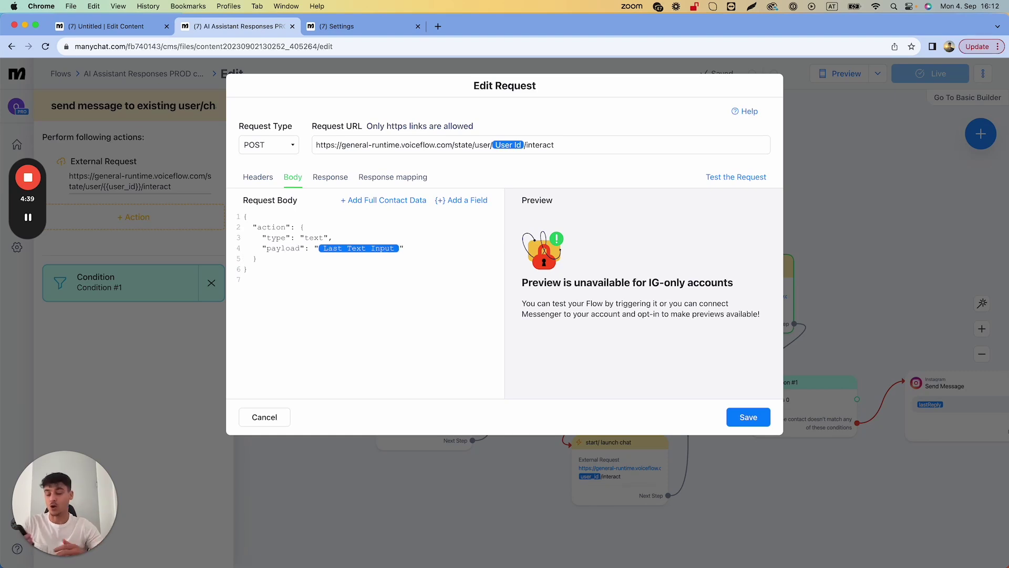